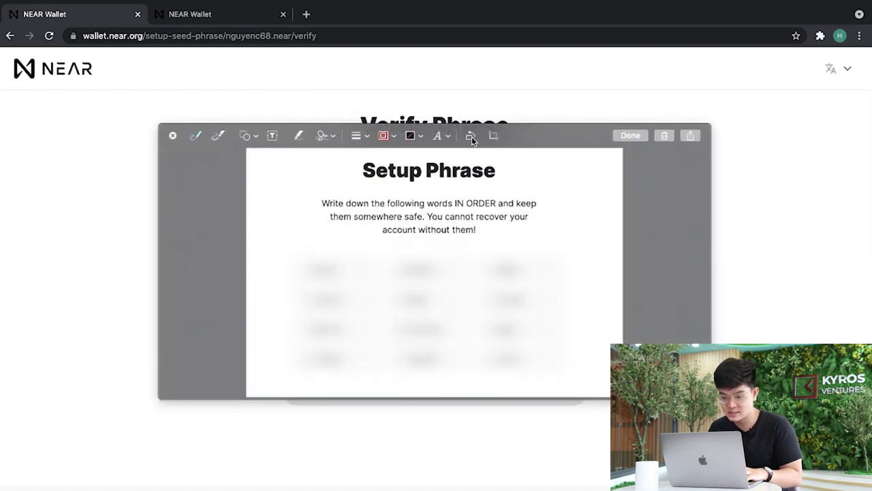
Step: Close the screenshot markup of the setup phrase and enter the requested recovery phrase word #1 for verification
left_click(629, 135)
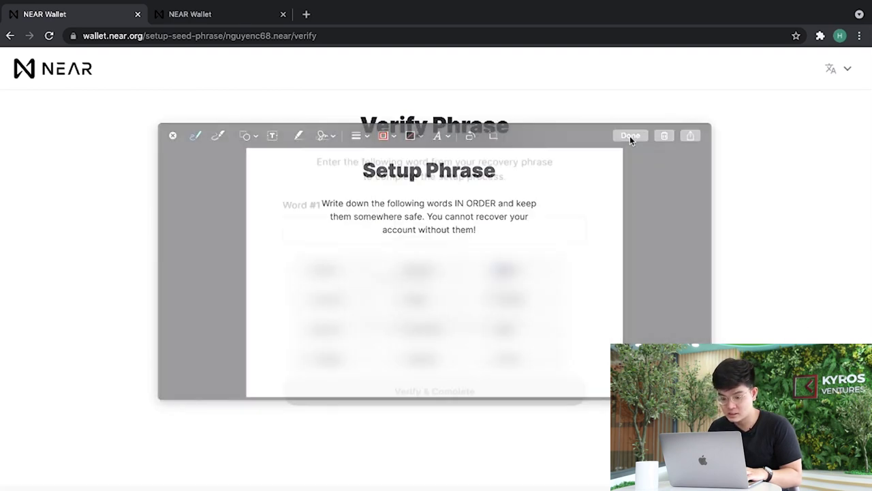
left_click(361, 230)
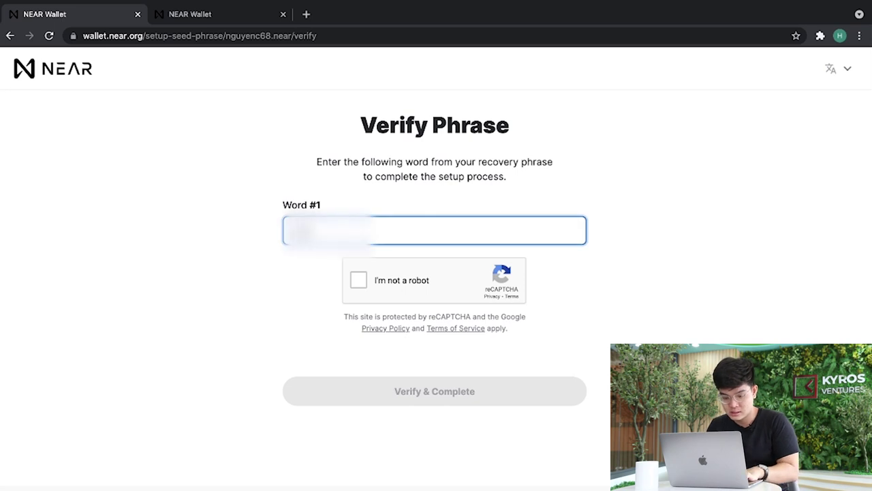
Step: Solve the reCAPTCHA image challenges for cars and crosswalks, and complete the recovery phrase verification
left_click(360, 281)
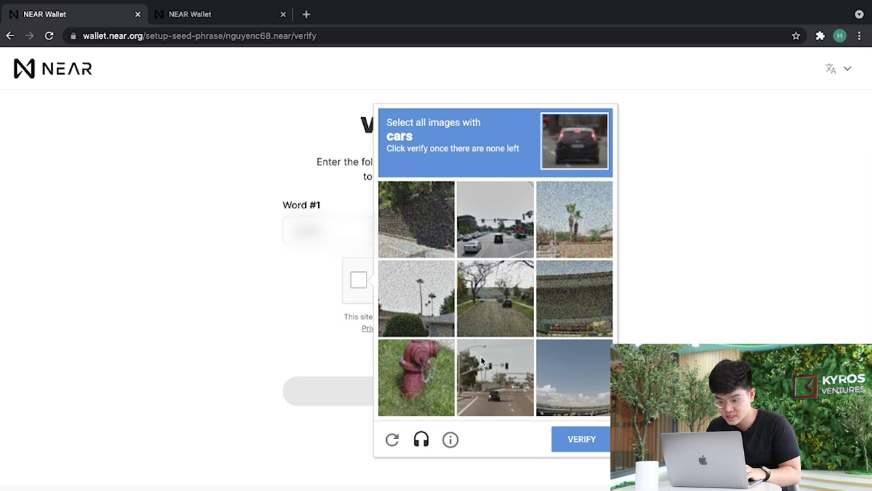
left_click(514, 240)
left_click(498, 315)
left_click(495, 377)
left_click(495, 201)
left_click(585, 439)
left_click(575, 289)
left_click(574, 378)
left_click(496, 378)
left_click(575, 377)
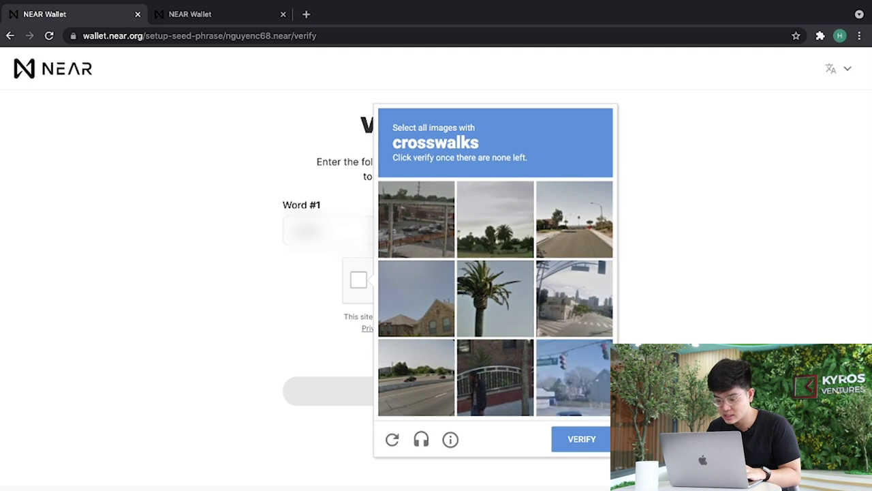
left_click(581, 301)
left_click(583, 442)
left_click(498, 394)
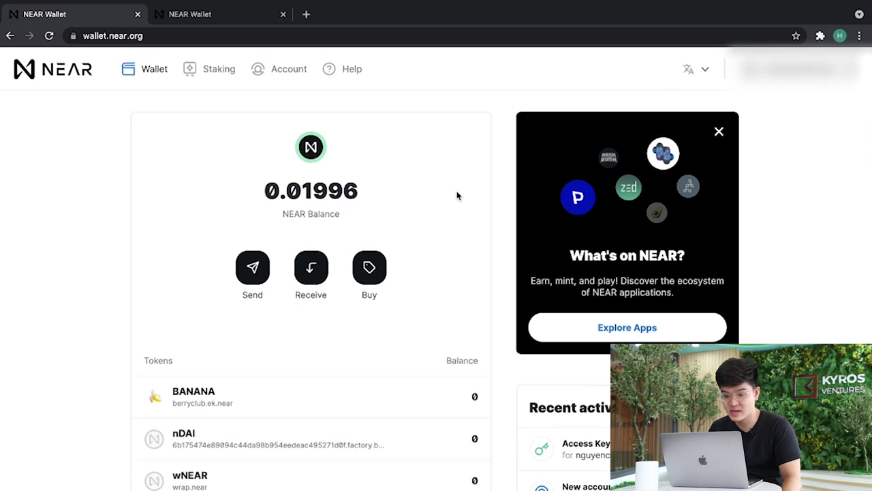
Step: Look over the wallet overview and view the account's receiving address and QR code
scroll(364, 362, "down", 1)
scroll(364, 361, "up", 1)
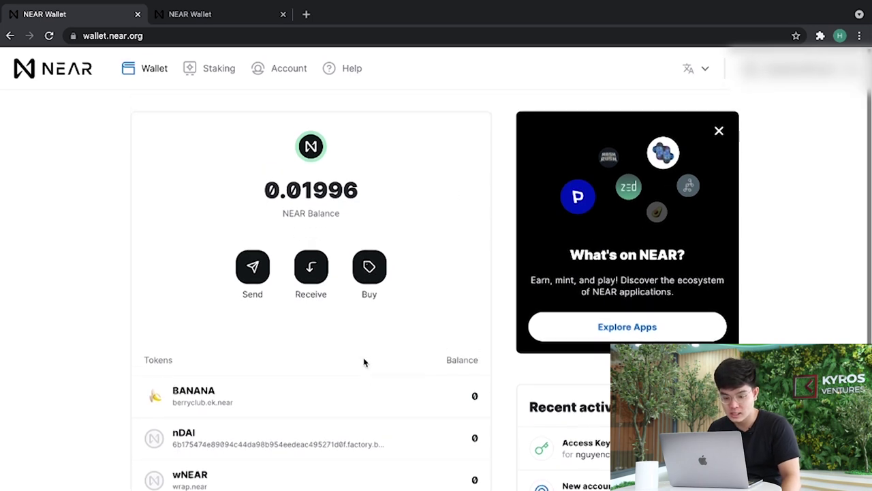
left_click(311, 267)
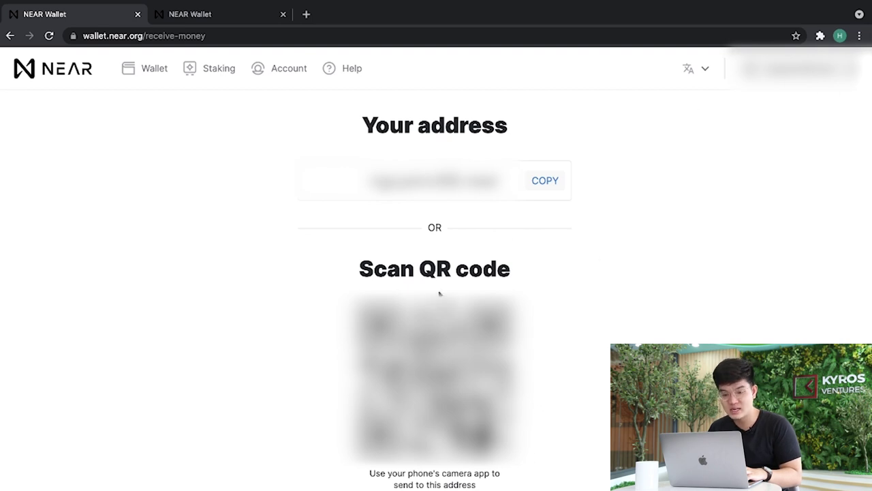
left_click(137, 15)
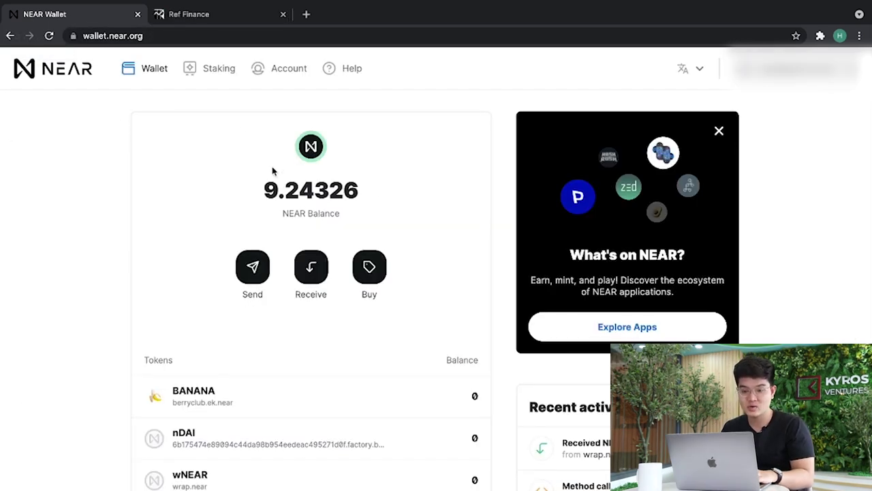
Step: Switch to Ref Finance and allow app.ref.finance to access the NEAR Wallet account
left_click(201, 19)
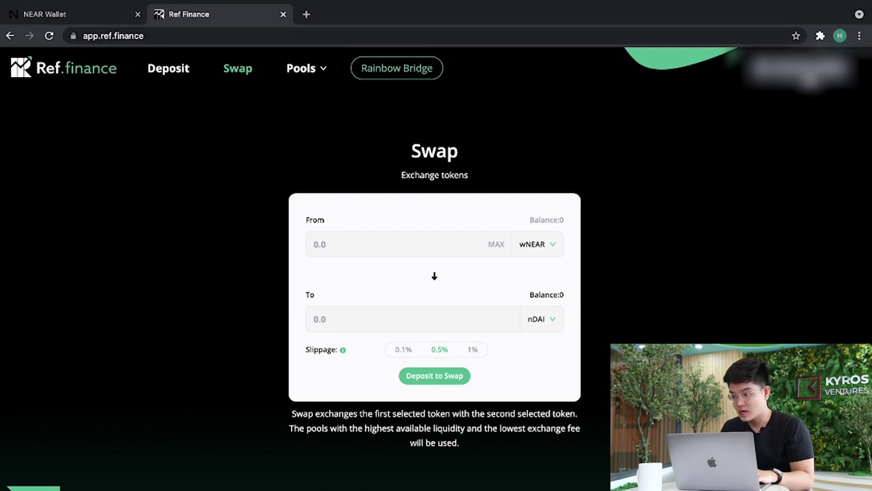
key("ctrl+r")
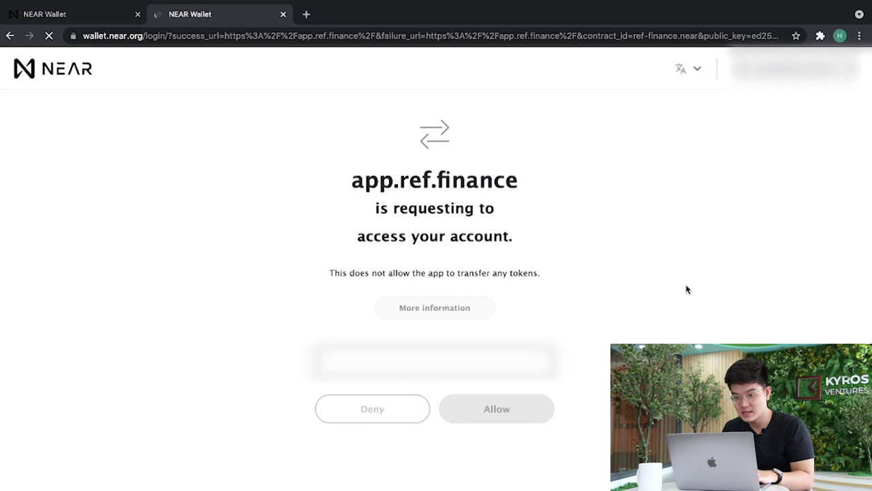
left_click(501, 409)
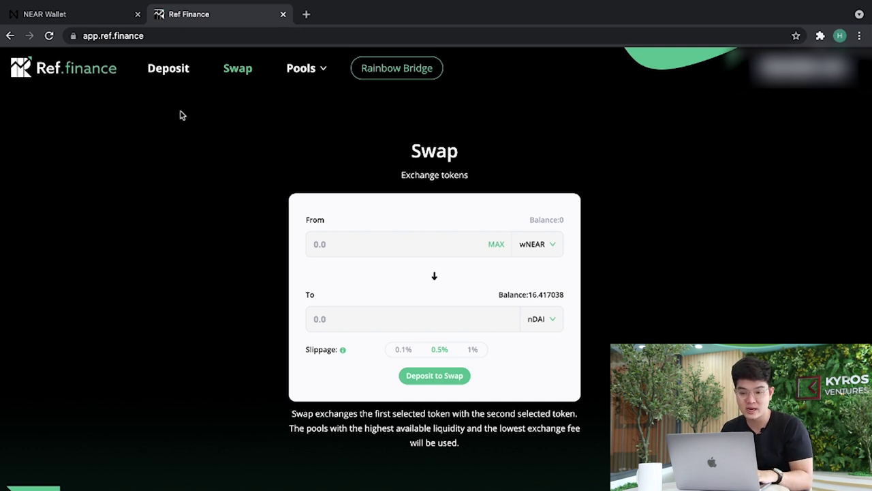
Step: Deposit 8.68 NEAR into Ref Finance, allow the transfer in the wallet, and check the wallet balance
left_click(169, 68)
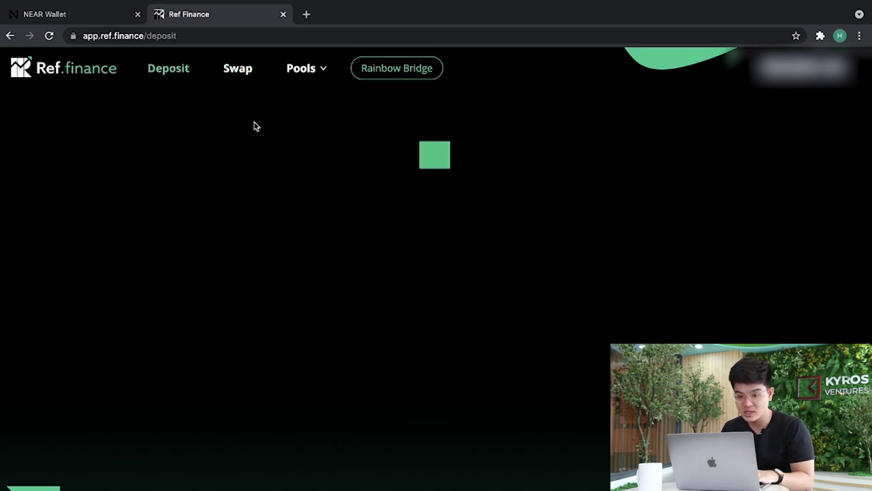
left_click(34, 11)
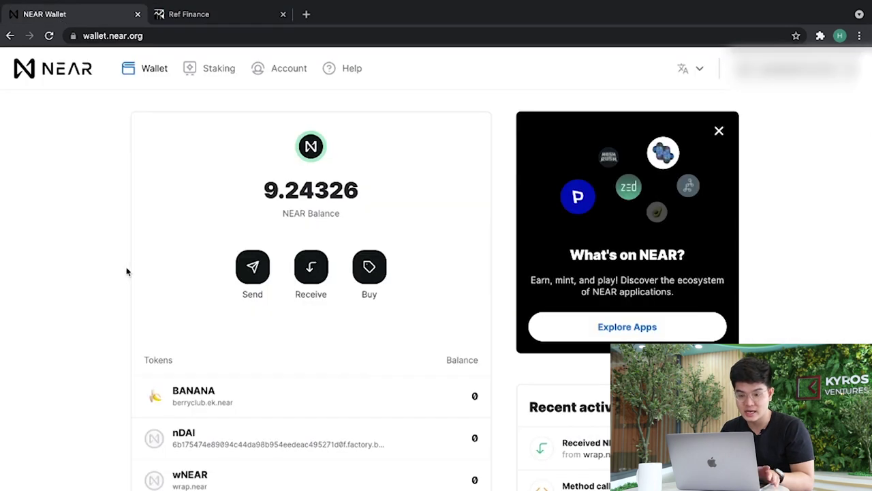
left_click(207, 15)
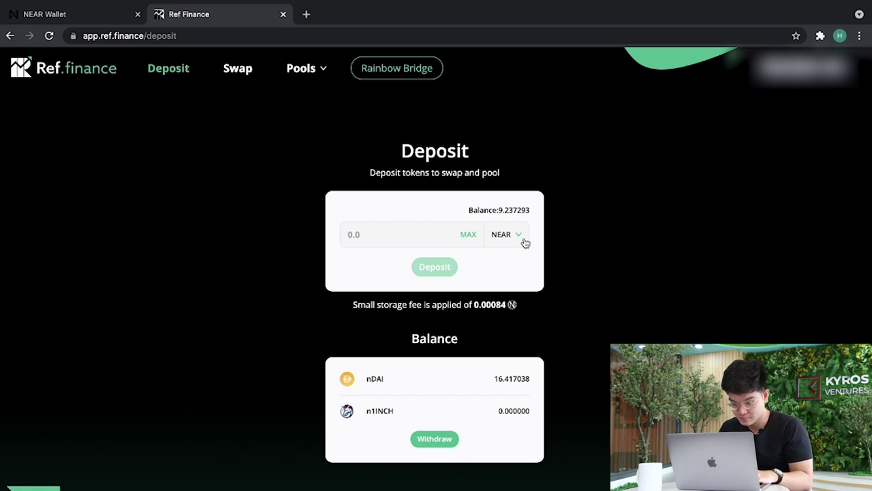
left_click(472, 237)
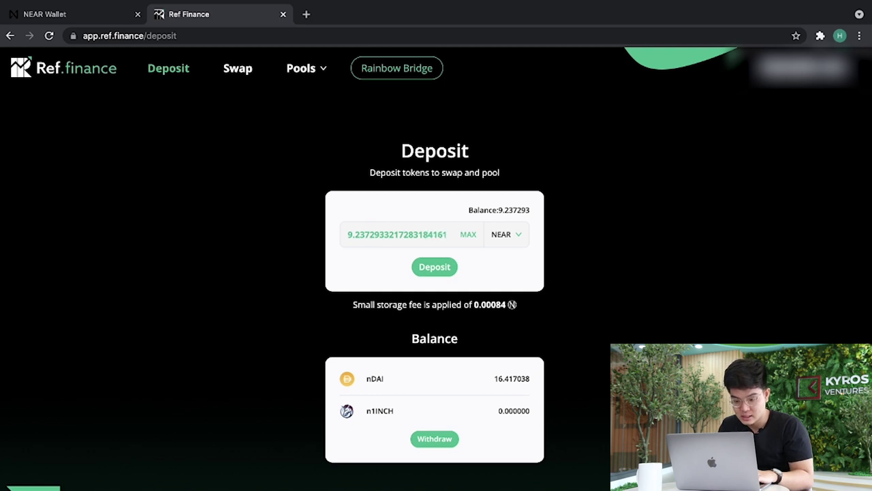
key("ctrl+a")
type("8.68")
left_click(445, 273)
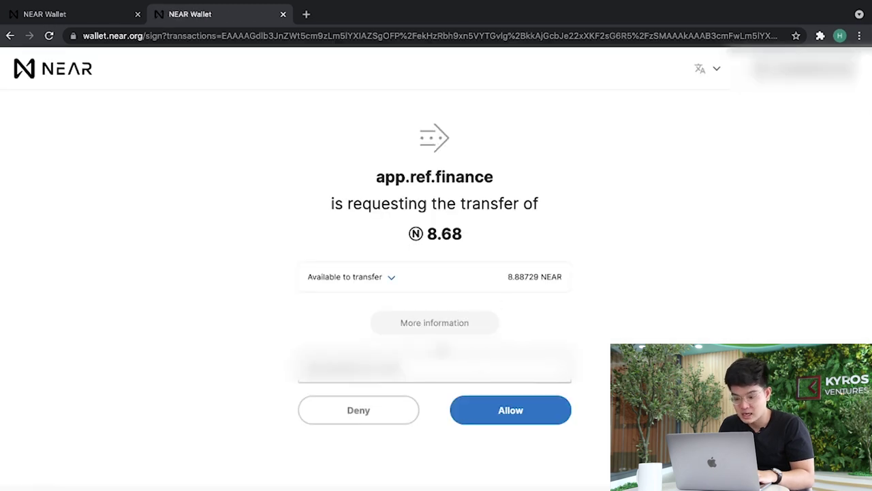
left_click(515, 414)
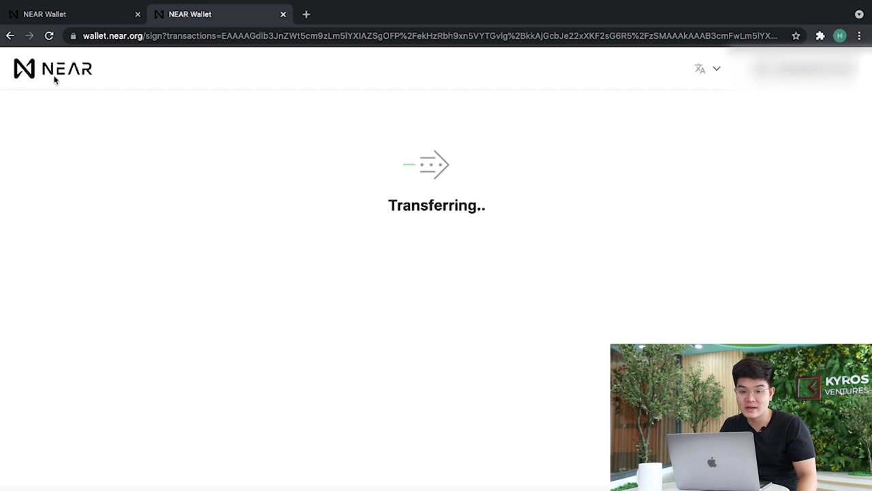
left_click(52, 15)
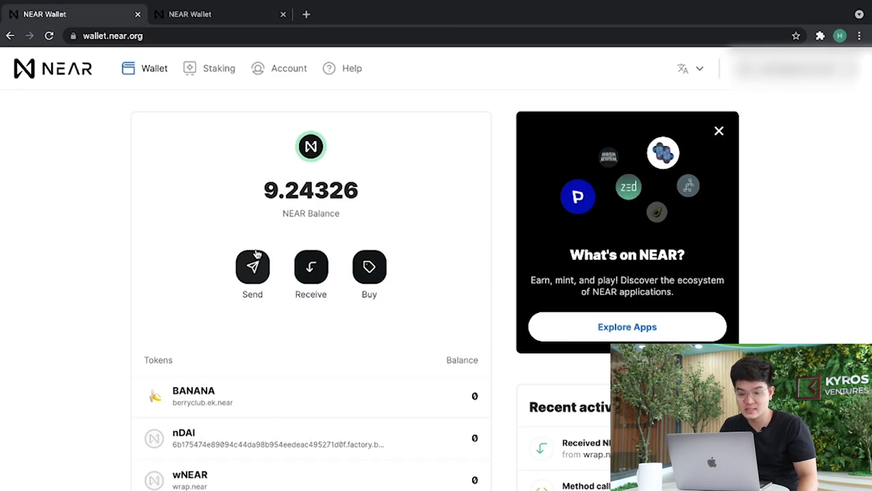
left_click(222, 17)
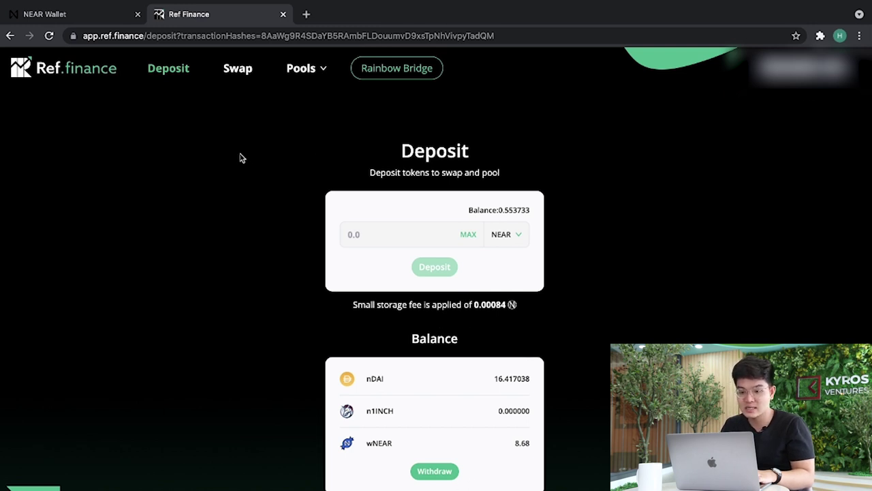
Step: Set up a swap of 6.8 wNEAR to nDAI
left_click(229, 75)
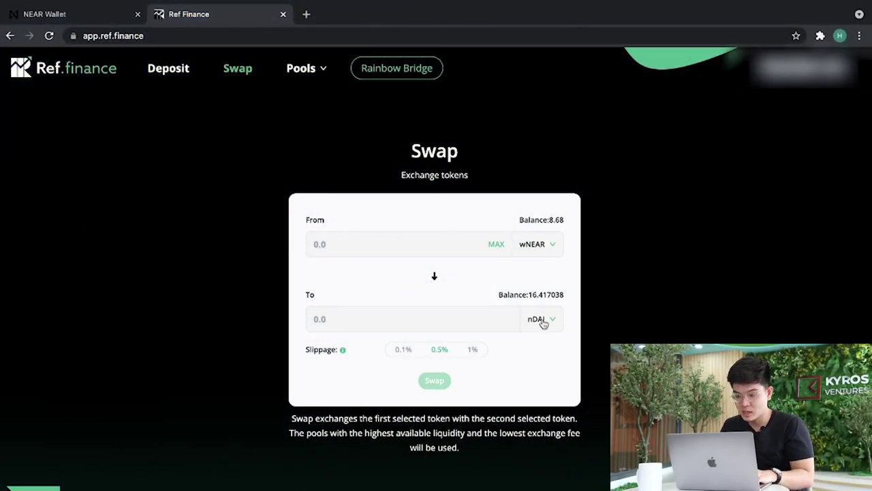
left_click(374, 243)
type("6.8")
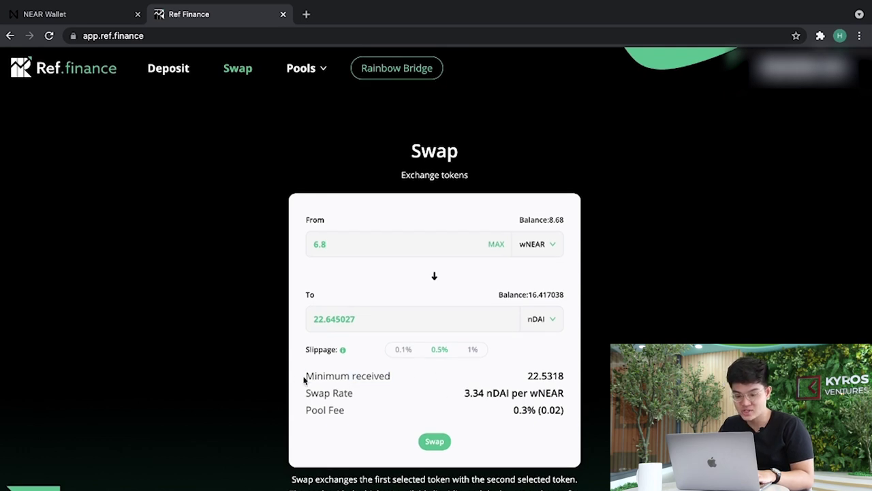
Step: Review the swap's minimum received, output amount, pool fee and rate, and execute the swap with wallet approval
left_click_drag(527, 378, 573, 383)
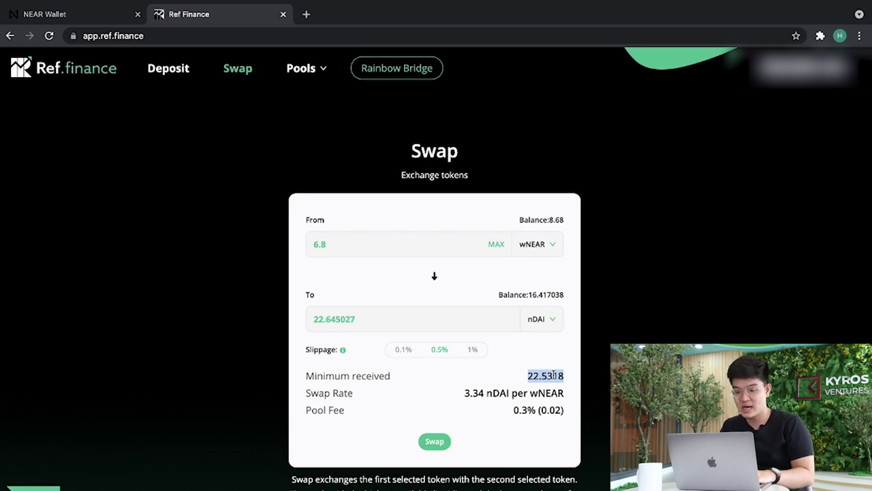
left_click_drag(373, 323, 304, 322)
left_click(392, 395)
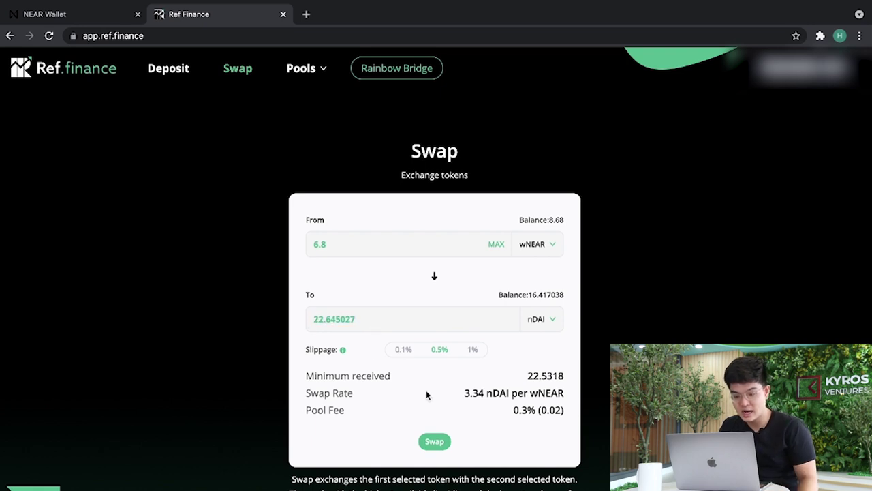
left_click_drag(511, 411, 562, 412)
left_click(540, 424)
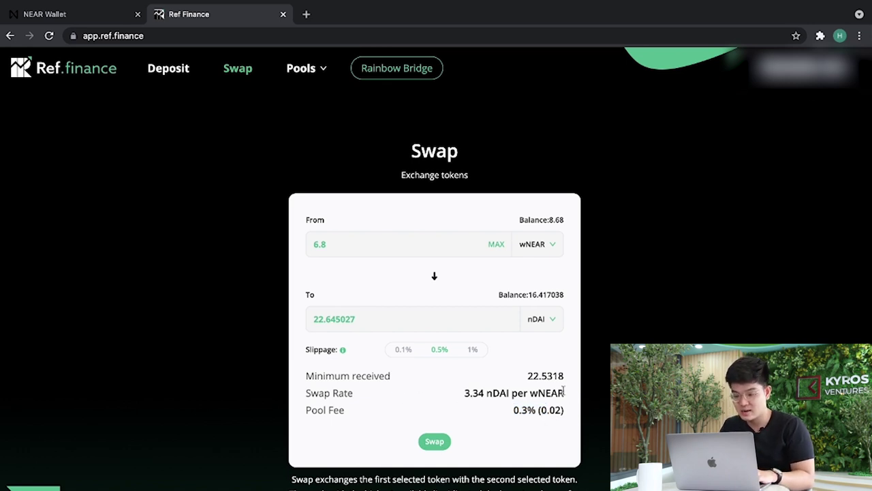
left_click_drag(565, 395, 436, 397)
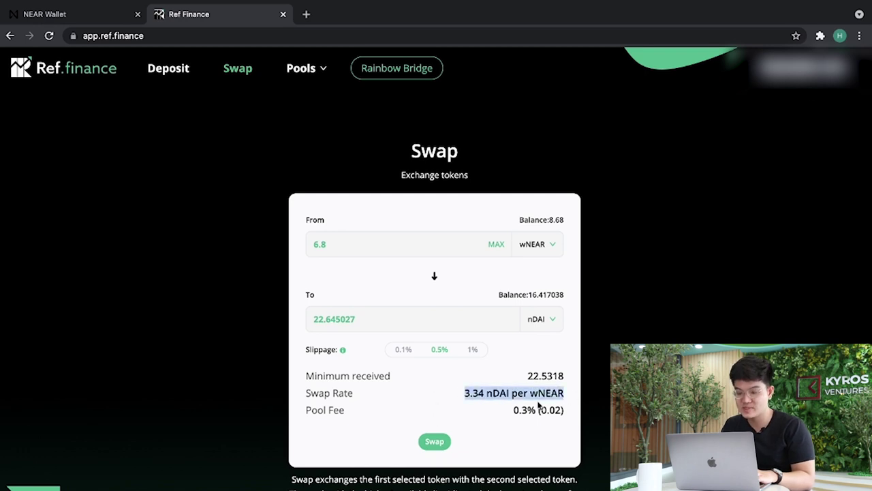
left_click(438, 444)
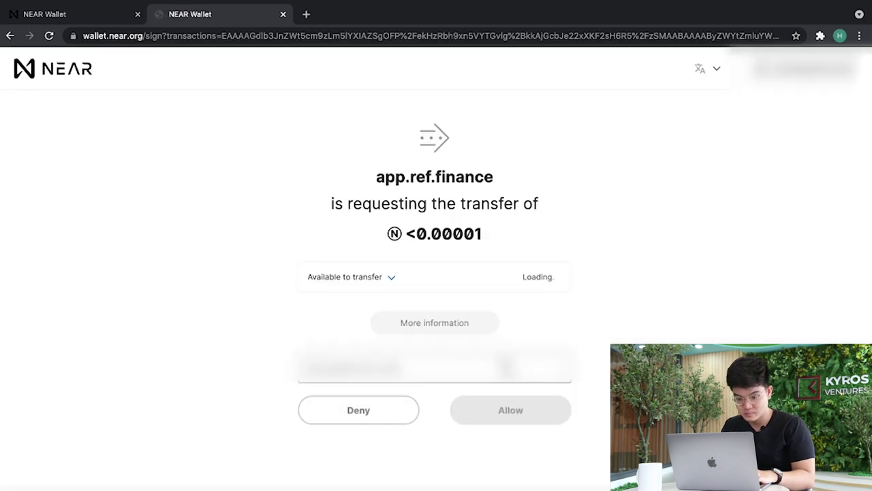
left_click(516, 415)
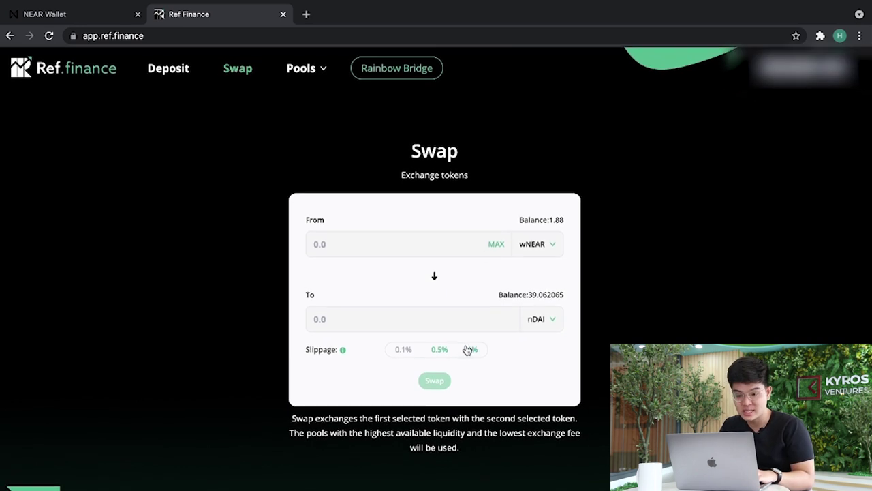
Step: Check the deposited wNEAR and nDAI token balances after the swap
left_click(168, 71)
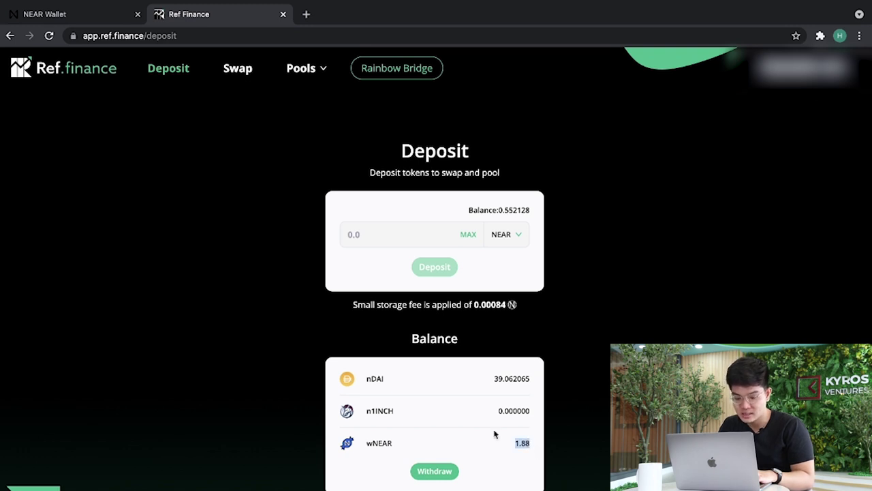
left_click_drag(532, 381, 489, 379)
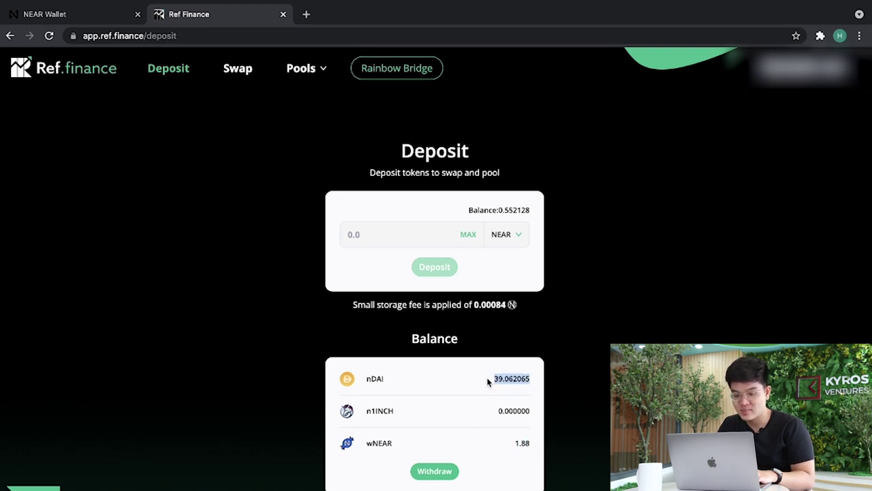
left_click(592, 339)
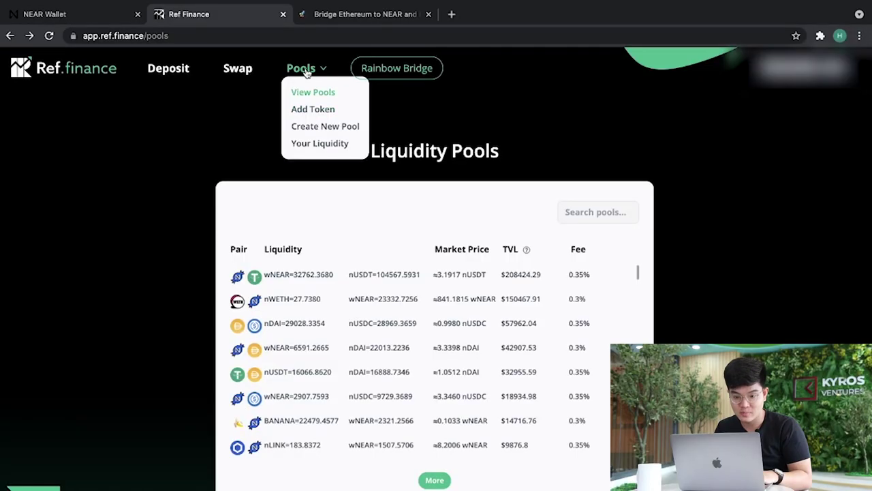
Step: Search the liquidity pools for "near" and open the details of the wNEAR–nDAI pool with the 0.3% fee
left_click(306, 94)
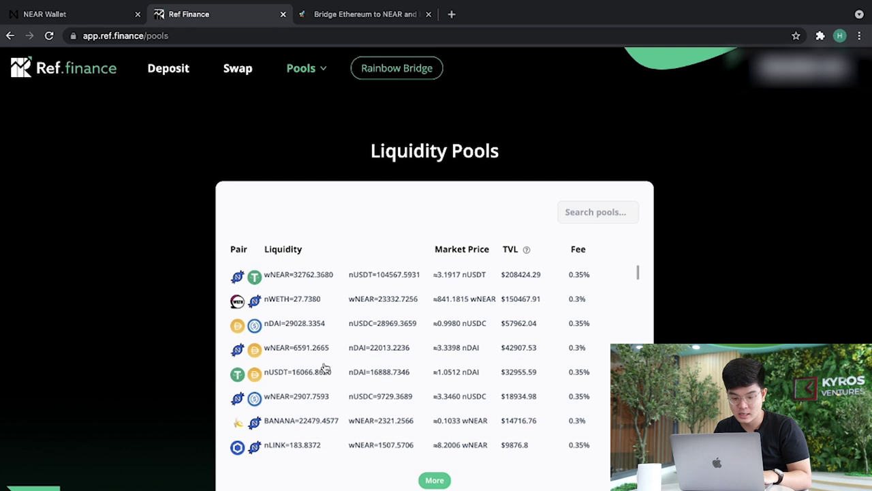
scroll(325, 368, "down", 1)
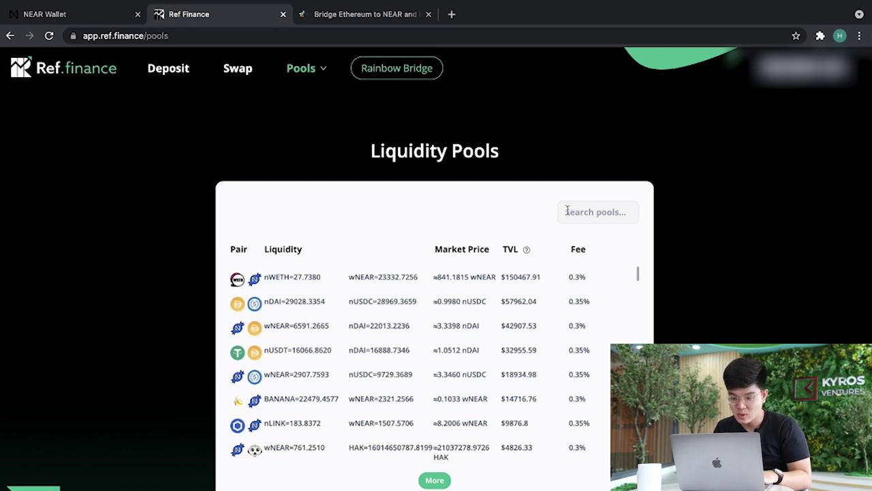
type("near")
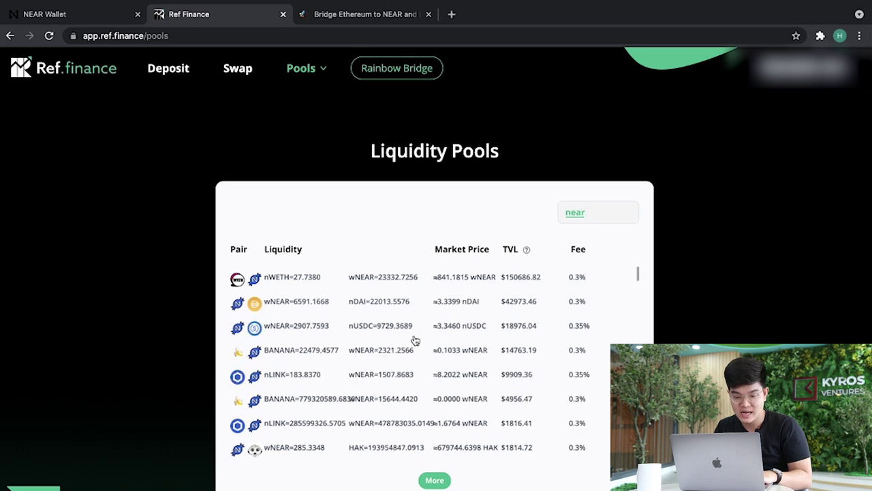
left_click(278, 307)
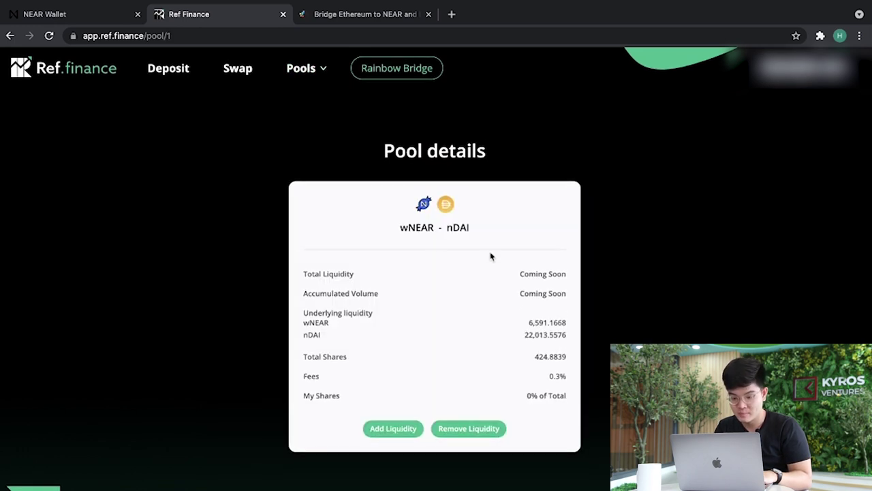
Step: Add the maximum balance of 4.866604 wNEAR plus the matching nDAI to the wNEAR–nDAI pool and approve the transaction in the wallet
left_click(395, 427)
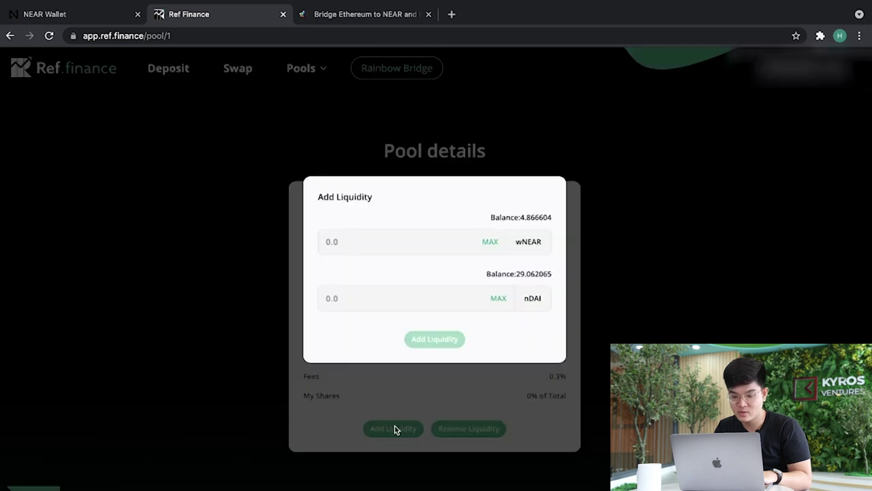
left_click(496, 247)
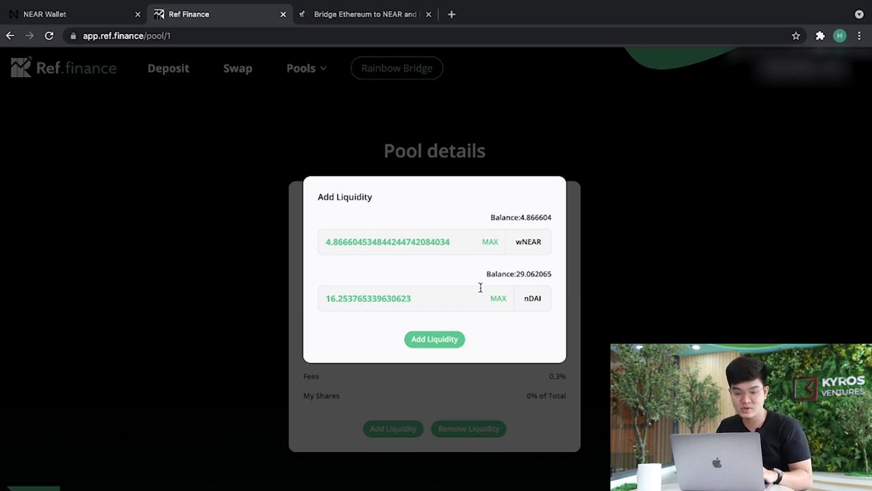
left_click(427, 344)
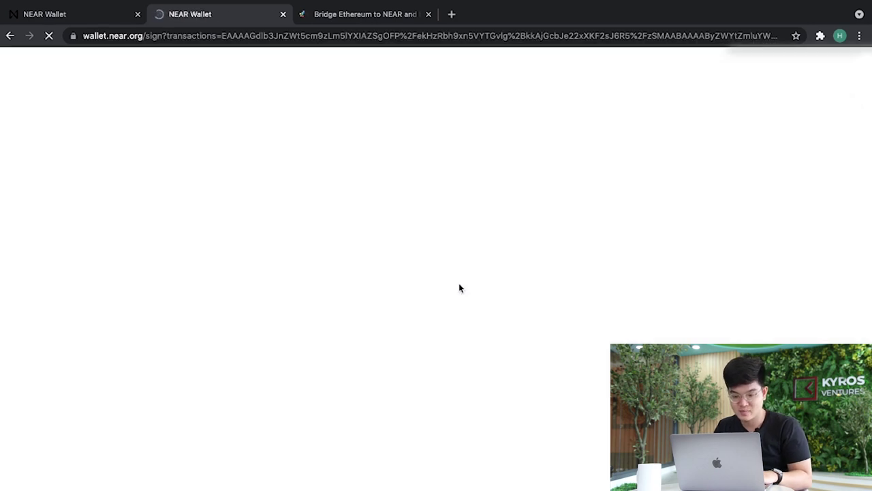
left_click(515, 413)
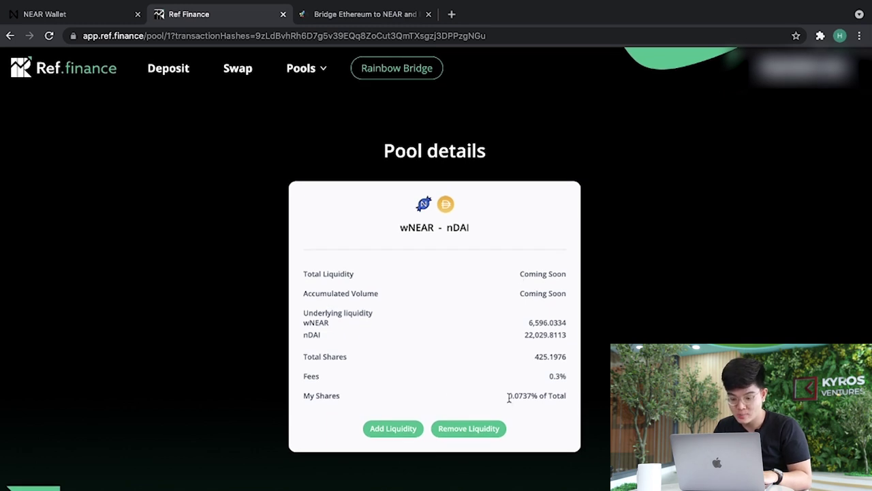
Step: Check the share held in the wNEAR–nDAI pool and view the list of your own liquidity positions
left_click_drag(510, 396, 568, 400)
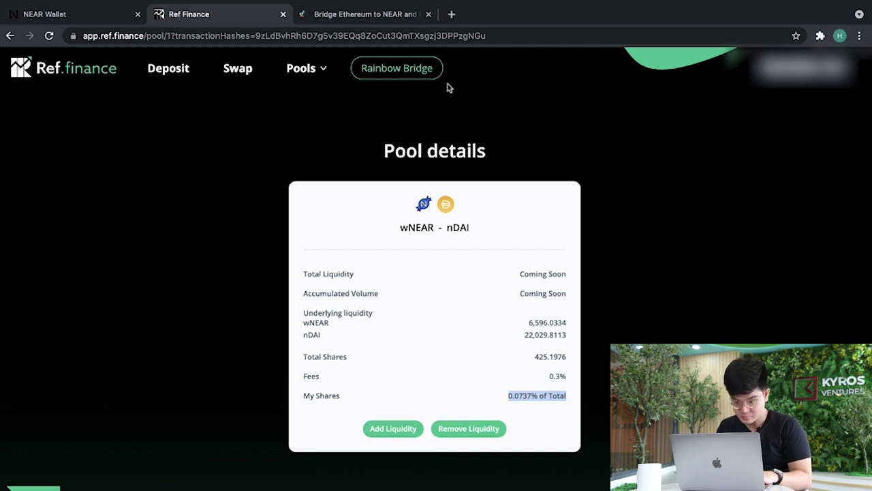
mouse_move(303, 68)
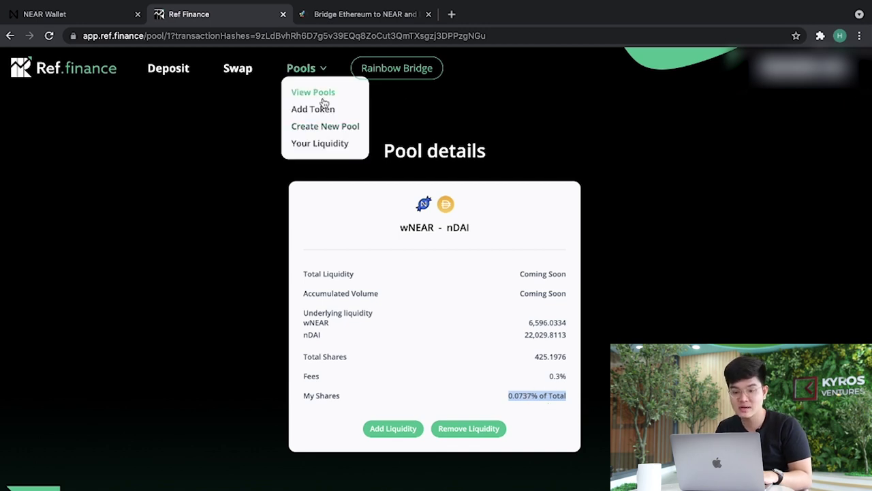
left_click(318, 144)
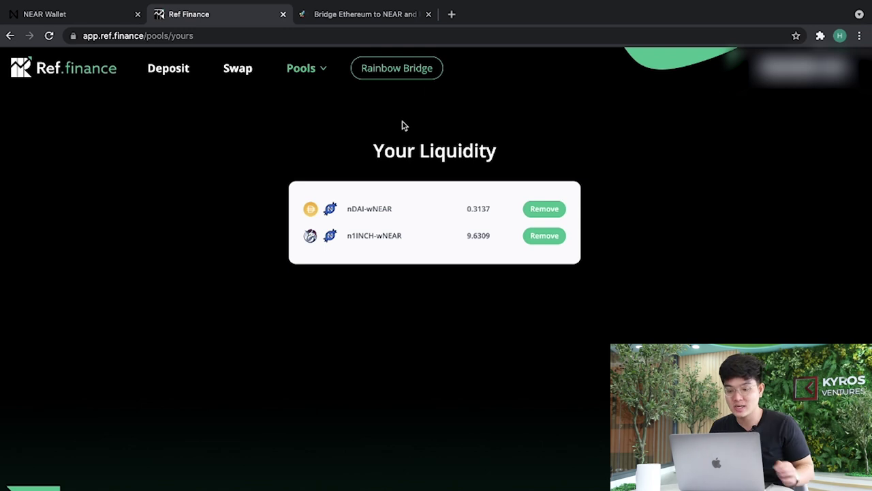
Step: Open the Rainbow Bridge site from Ref Finance and examine its ETH and NEAR transfer directions
left_click(407, 78)
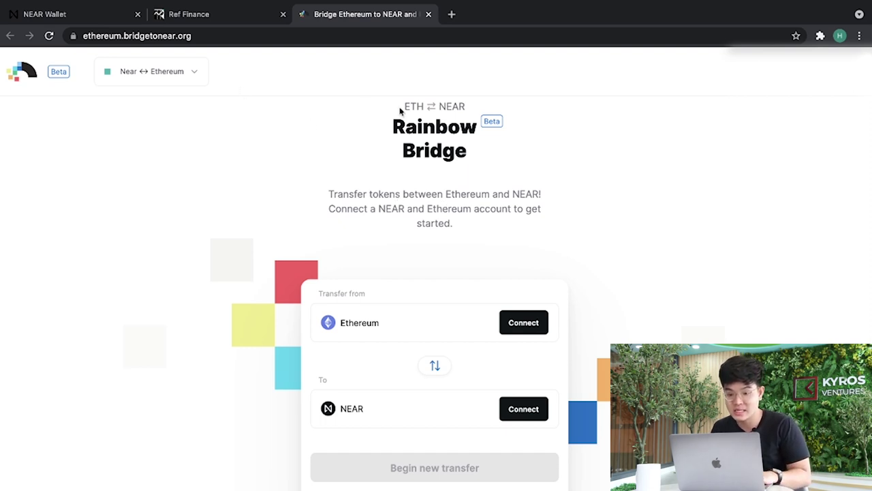
left_click_drag(436, 105, 406, 101)
left_click_drag(466, 111, 439, 105)
left_click(501, 162)
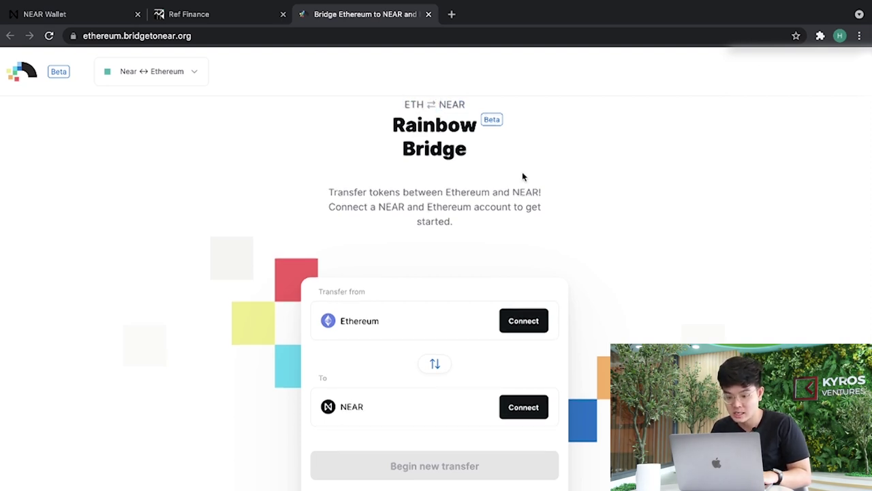
Step: Connect an Ethereum wallet as the account to transfer from on the Rainbow Bridge
scroll(522, 176, "down", 2)
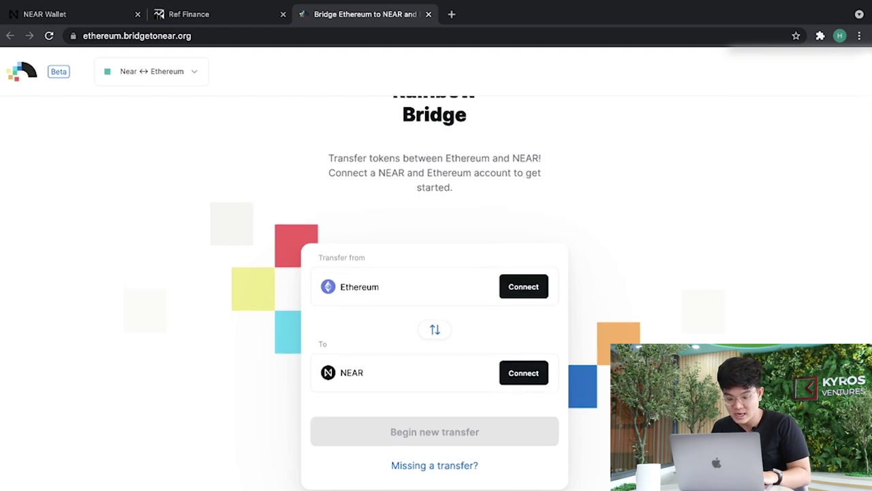
scroll(420, 286, "down", 2)
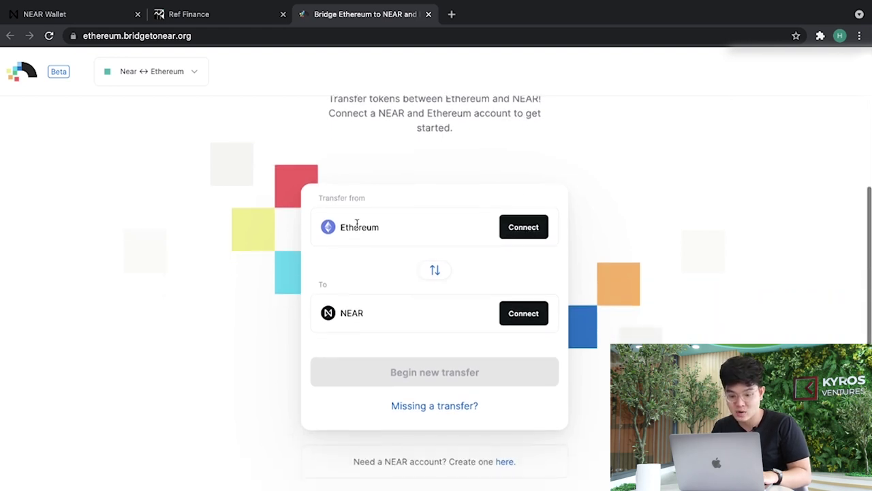
left_click_drag(388, 233, 325, 232)
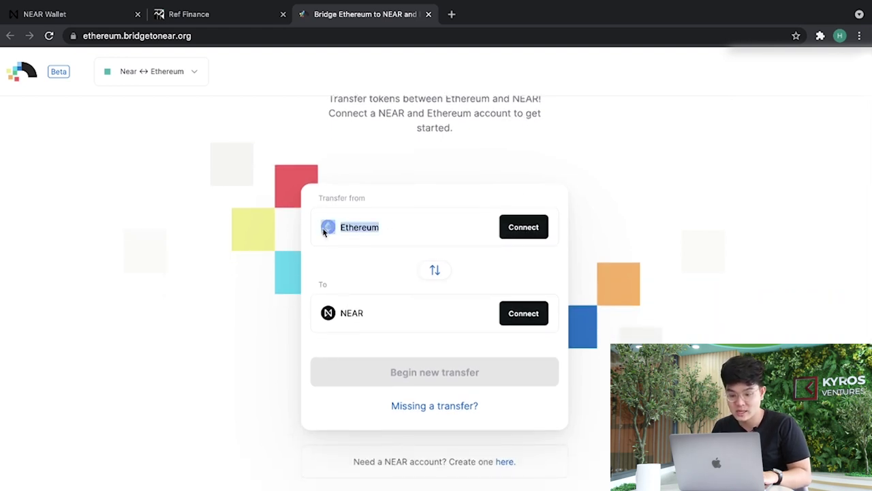
left_click(525, 233)
left_click(434, 268)
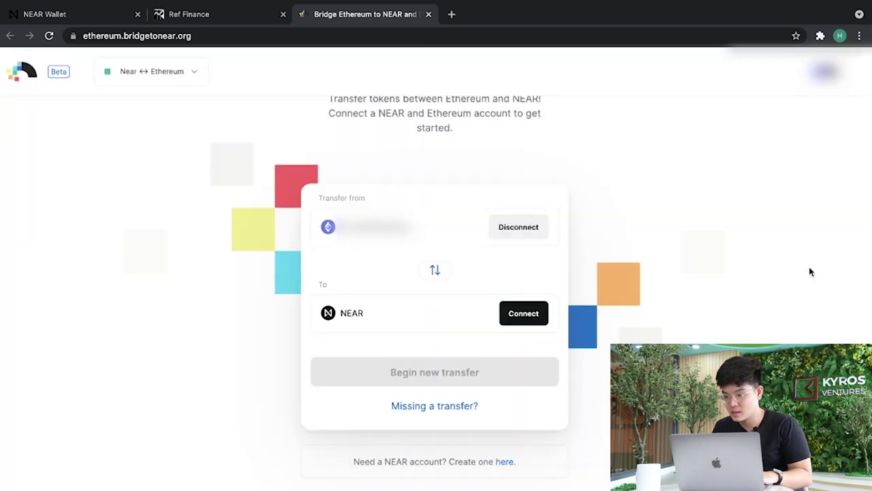
Step: Connect the NEAR wallet as the receiving account on the Rainbow Bridge and authorize the connection
scroll(593, 228, "down", 1)
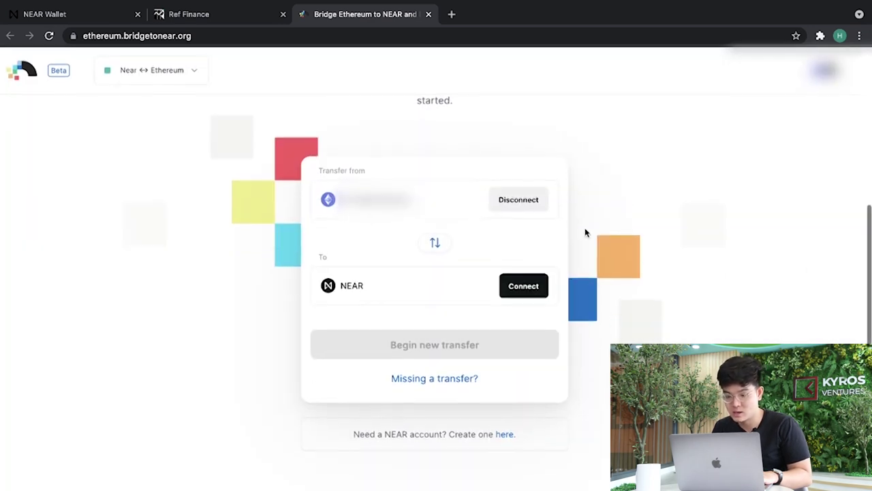
left_click_drag(379, 293, 328, 286)
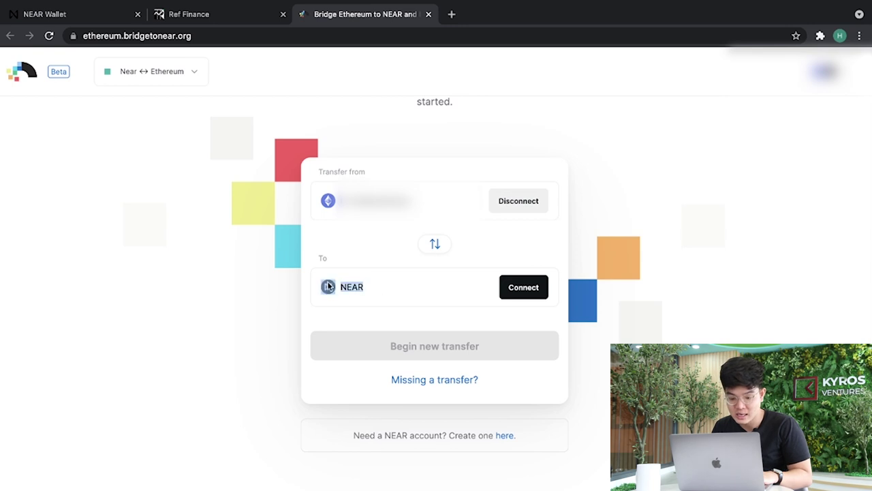
left_click(398, 290)
left_click(510, 291)
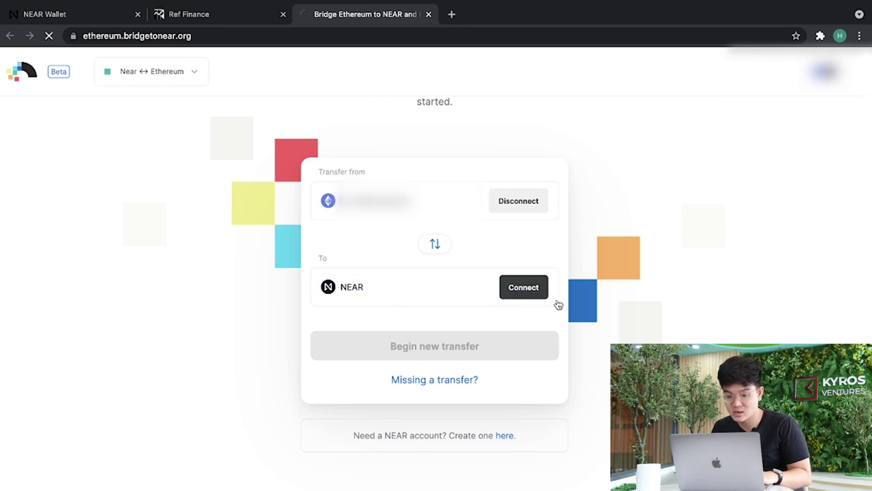
left_click(489, 330)
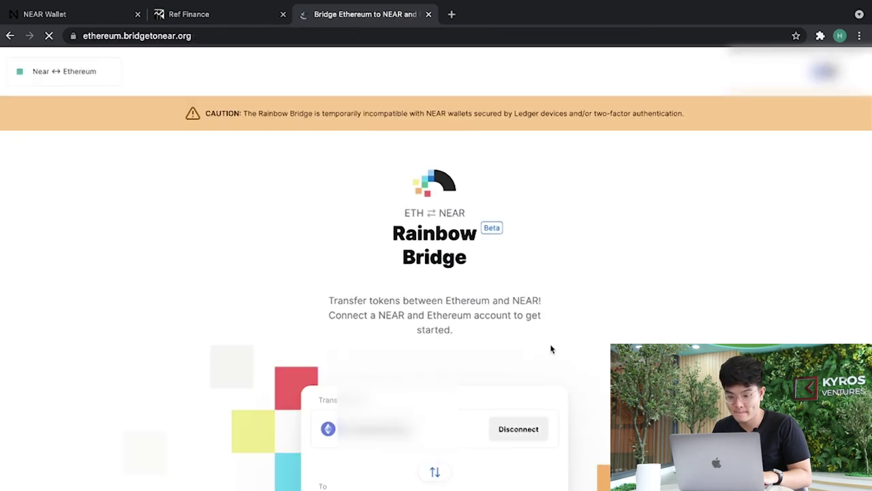
Step: Begin a new bridge transfer from the connected Ethereum account to the NEAR account
scroll(551, 348, "down", 3)
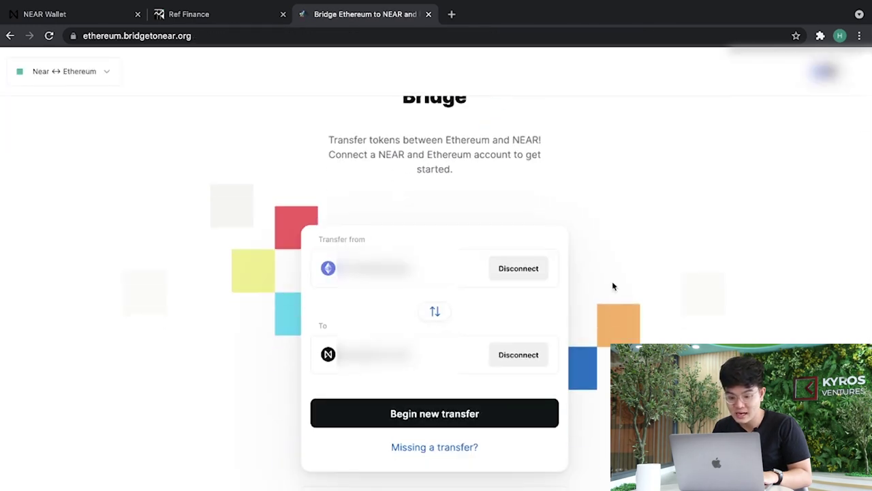
left_click(405, 412)
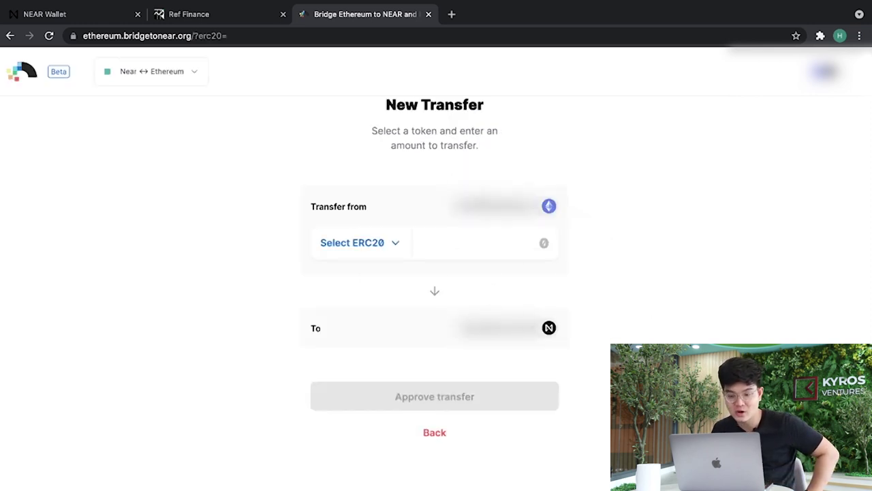
scroll(395, 237, "up", 1)
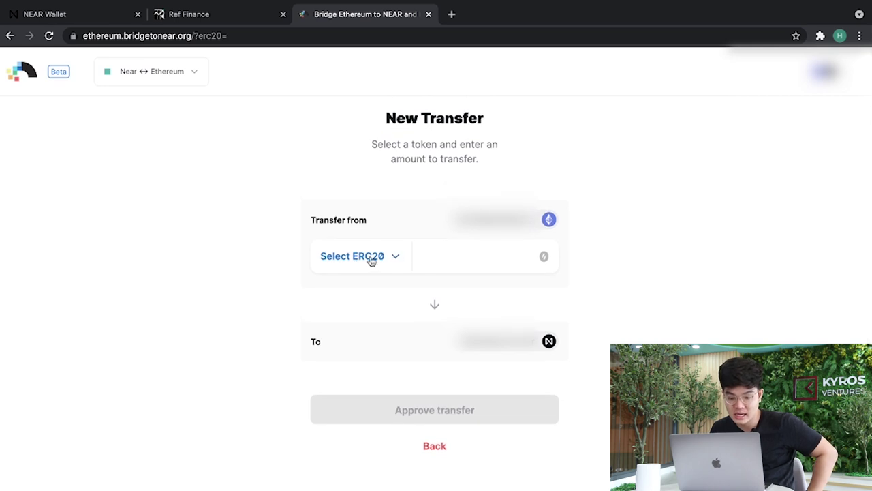
Step: Examine the full list of ERC20 tokens offered for the bridge transfer and their available balances, then close the list
left_click(371, 259)
scroll(399, 375, "down", 2)
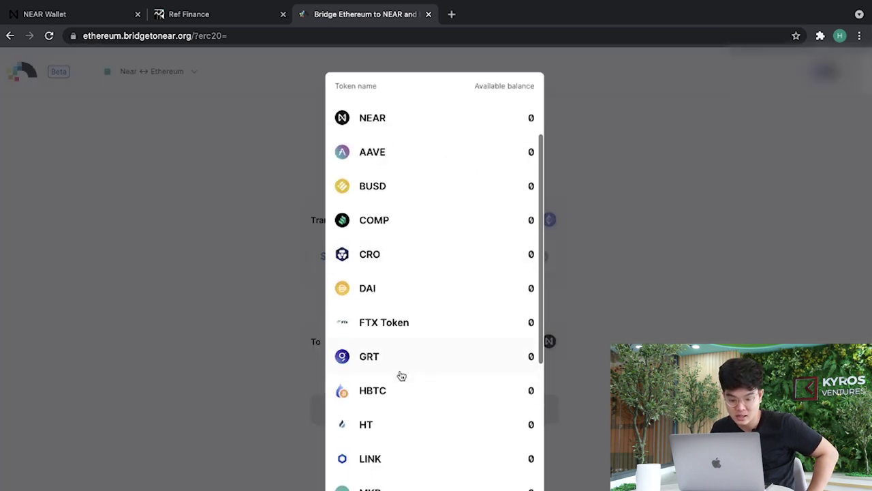
scroll(401, 375, "down", 5)
scroll(430, 273, "up", 2)
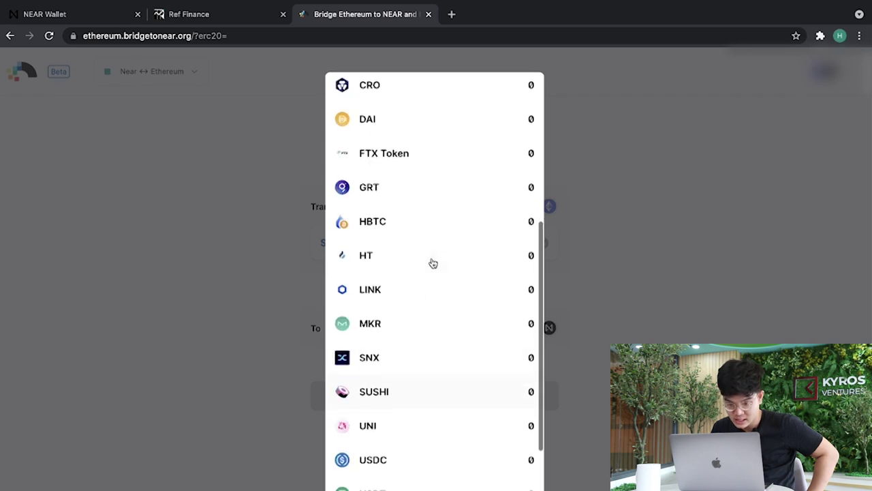
scroll(432, 262, "up", 4)
scroll(409, 315, "down", 1)
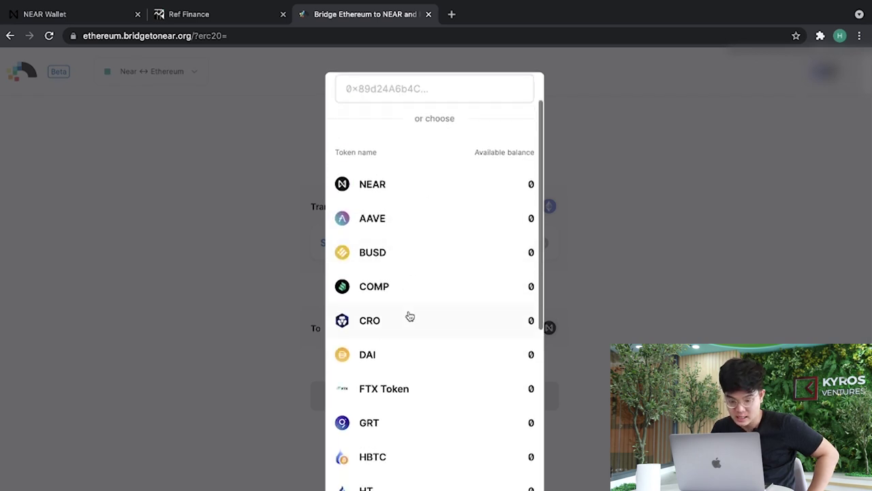
scroll(410, 315, "down", 2)
scroll(410, 316, "down", 5)
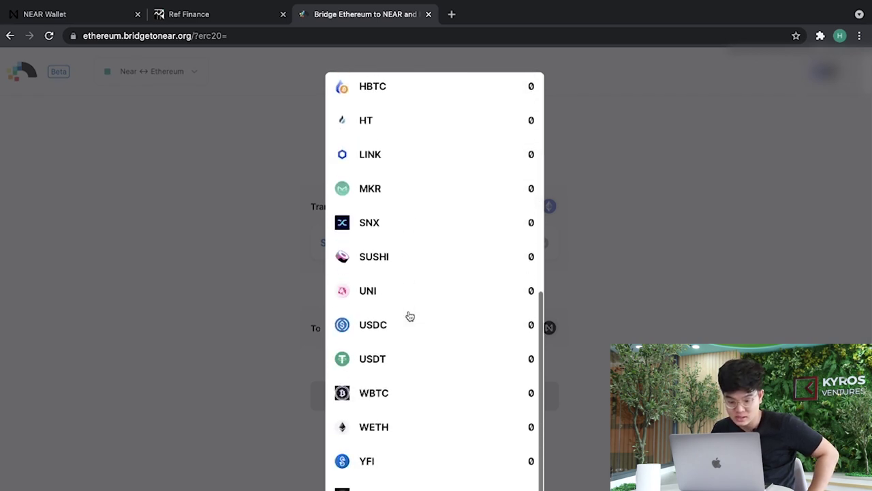
scroll(409, 315, "up", 7)
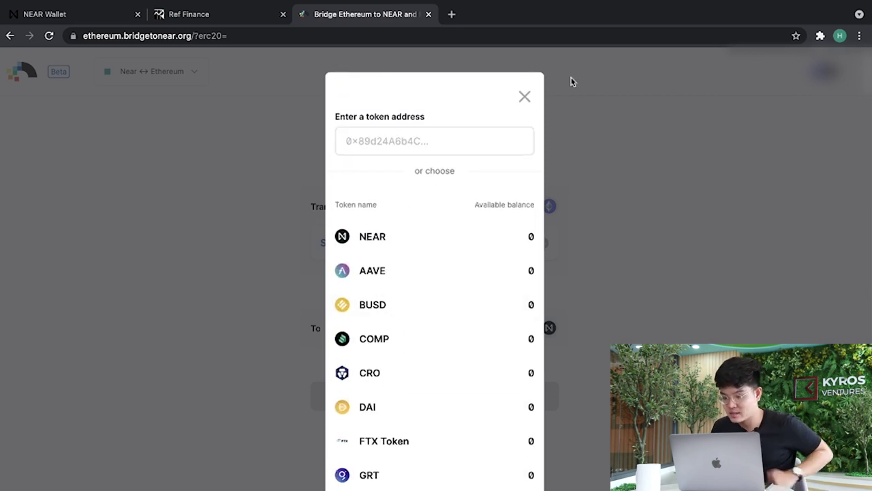
left_click(523, 95)
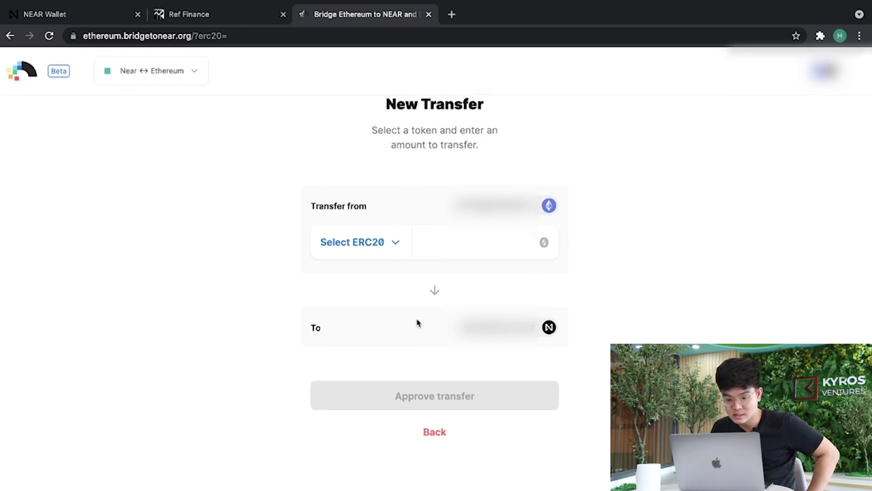
Step: Choose NEAR as the ERC20 token to transfer from Ethereum
left_click(385, 244)
scroll(449, 295, "down", 2)
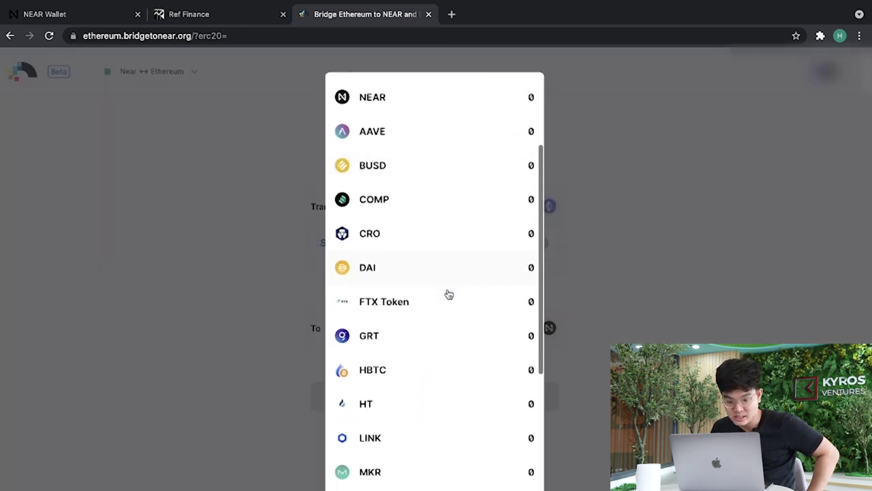
scroll(450, 295, "down", 5)
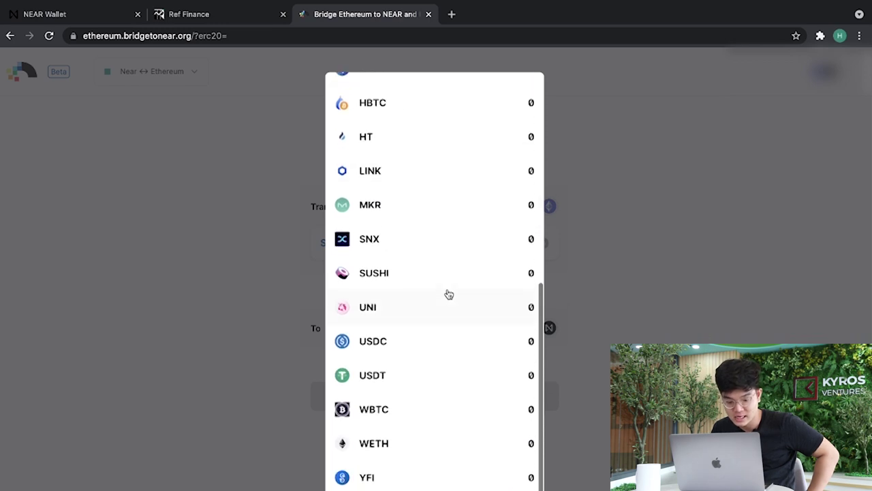
scroll(447, 293, "up", 7)
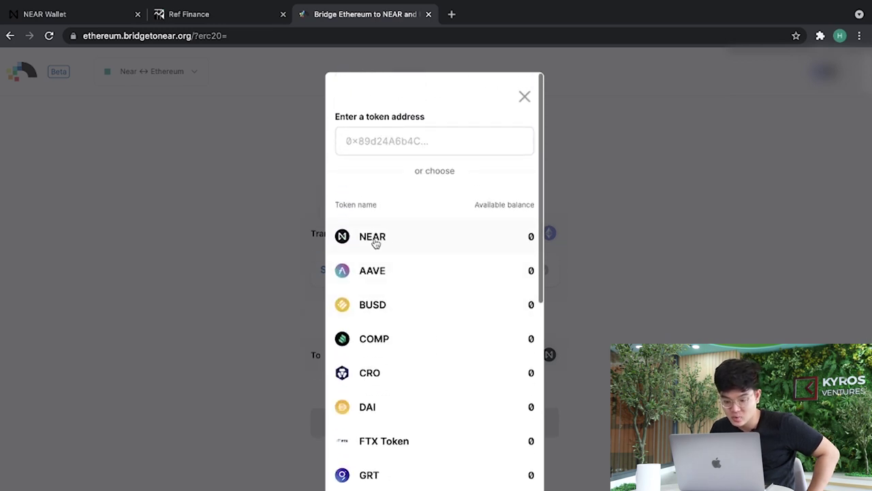
left_click(375, 244)
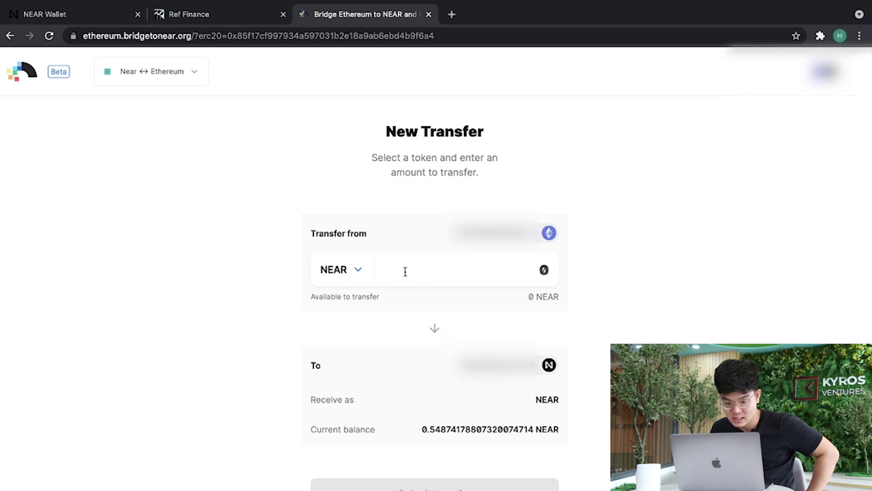
scroll(424, 404, "down", 1)
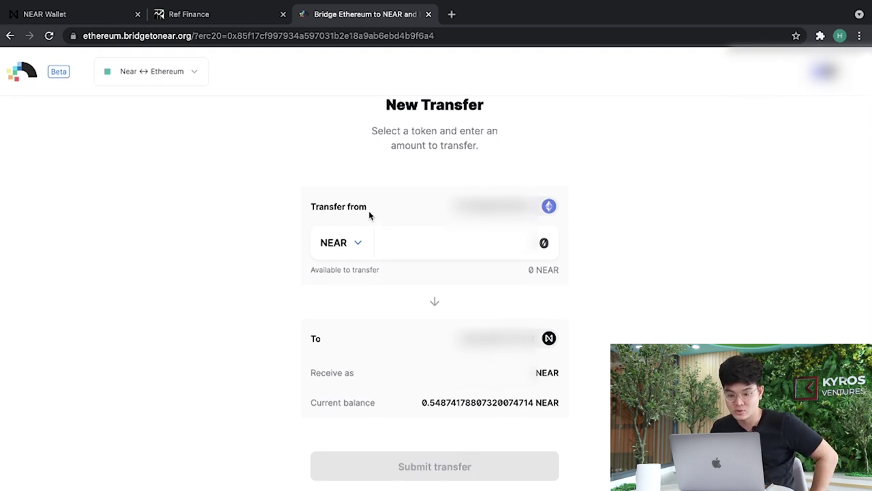
scroll(369, 215, "up", 1)
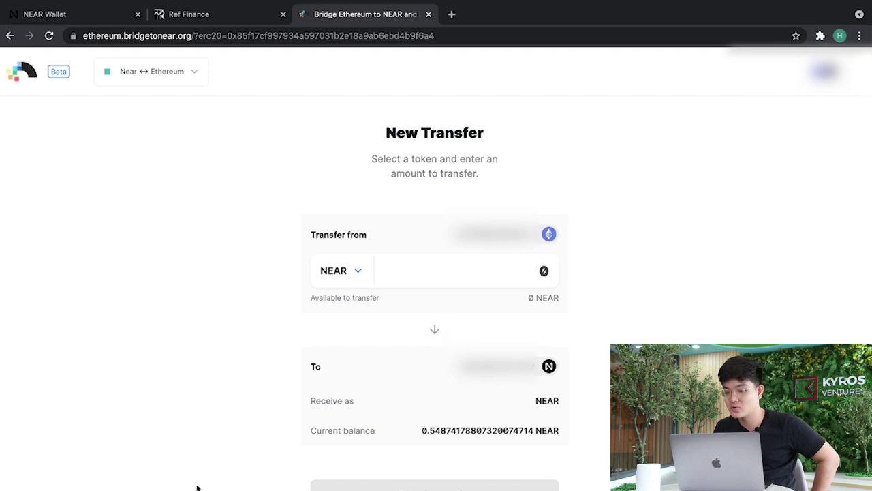
scroll(390, 204, "down", 1)
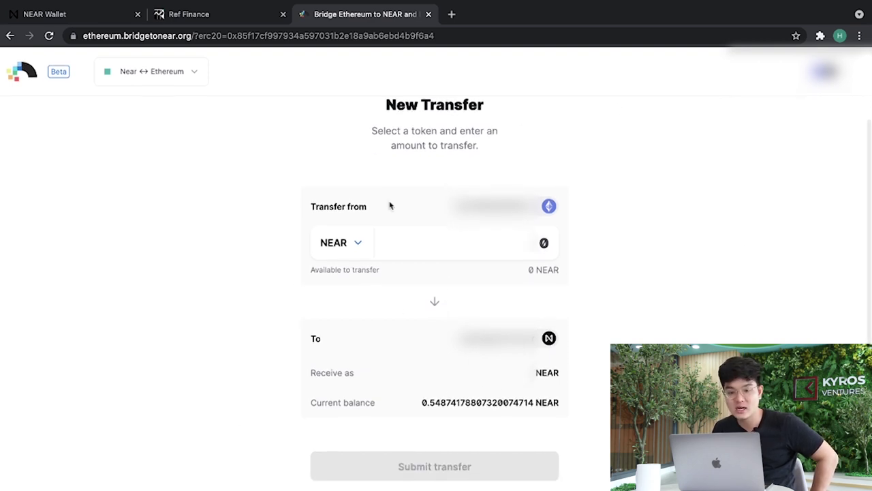
scroll(440, 331, "up", 1)
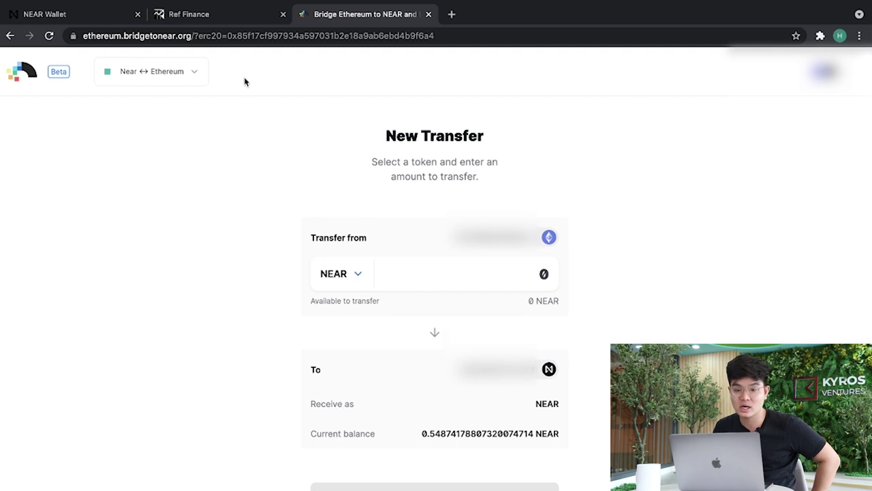
scroll(419, 133, "up", 1)
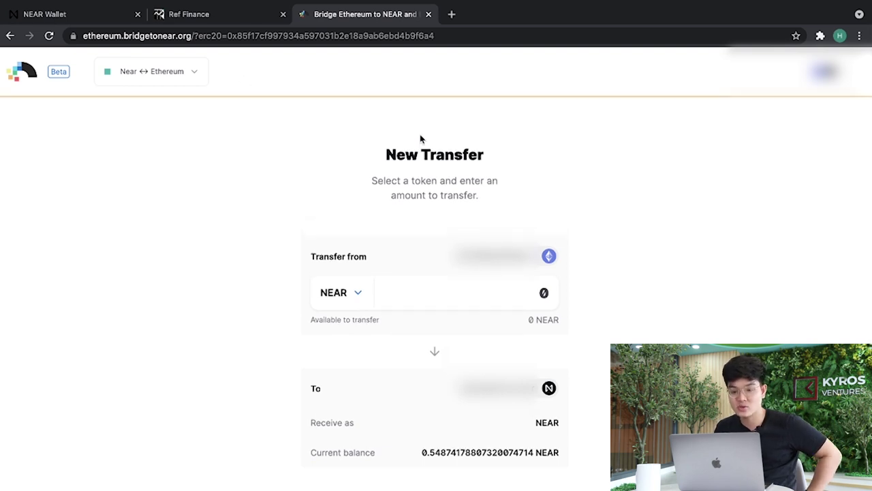